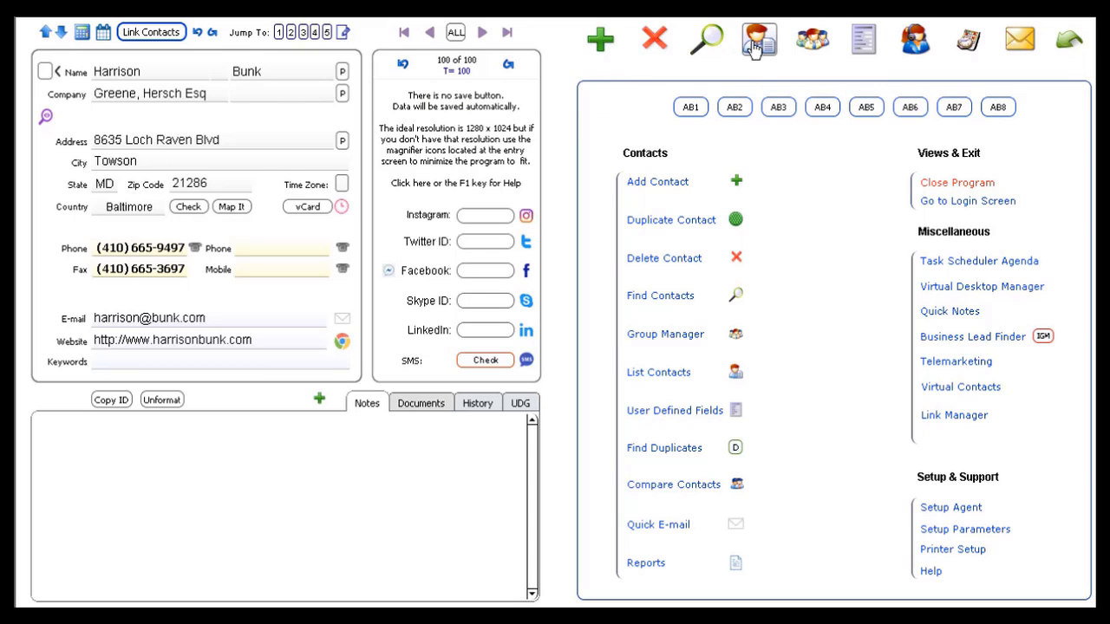
# Open the contact list view and quick-find all contacts matching "a"
pyautogui.click(760, 50)
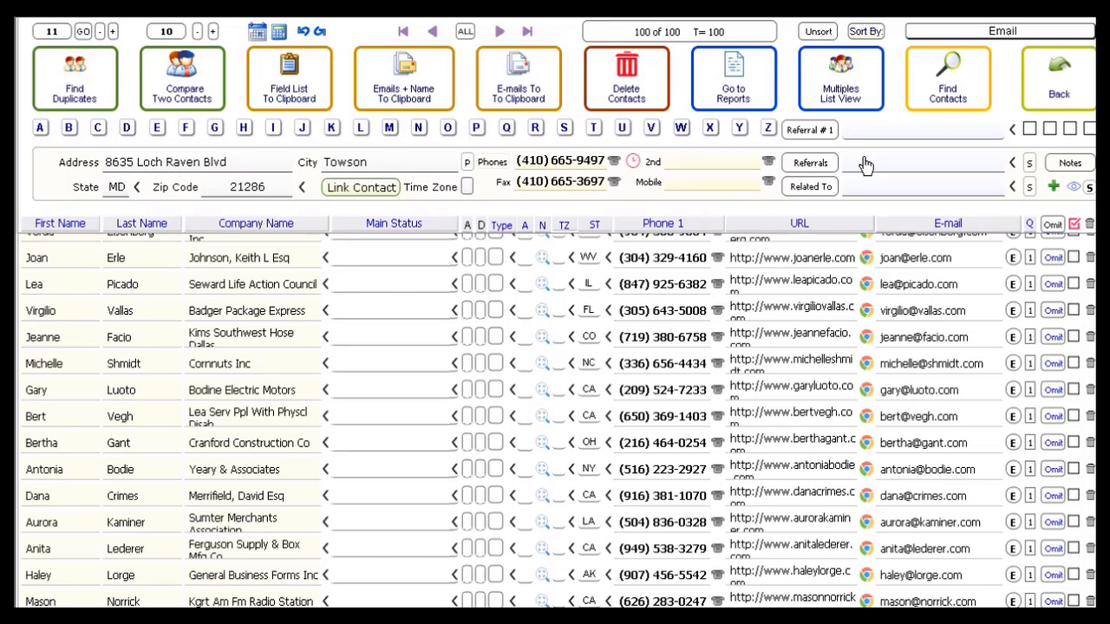
pyautogui.click(941, 113)
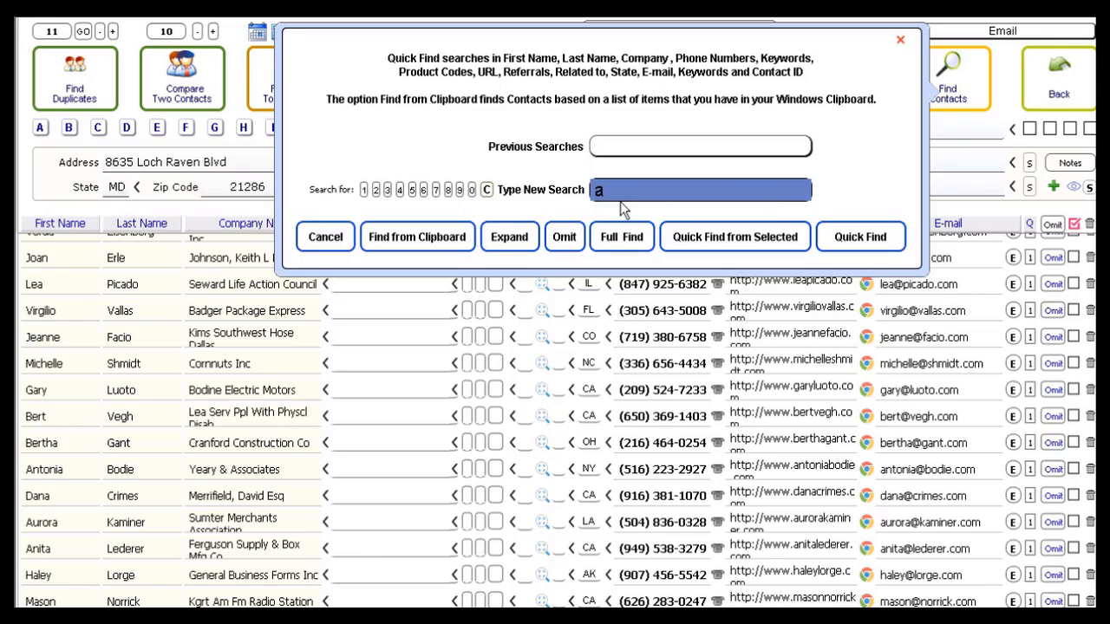
pyautogui.click(861, 237)
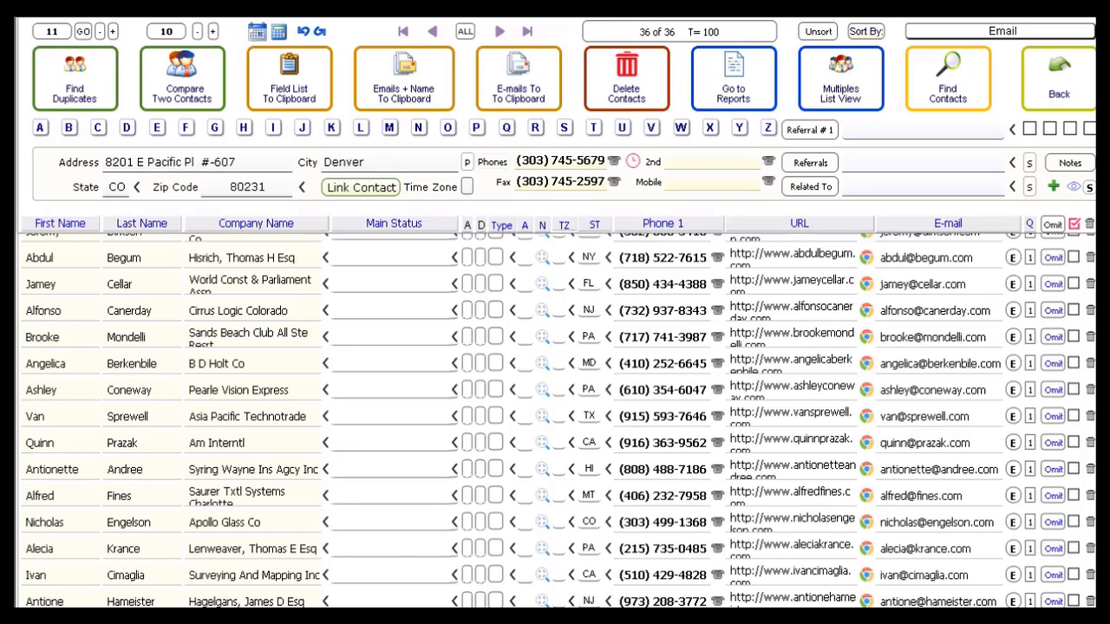
# Jump to the first found contact and select the third contact's row in the list
pyautogui.click(404, 36)
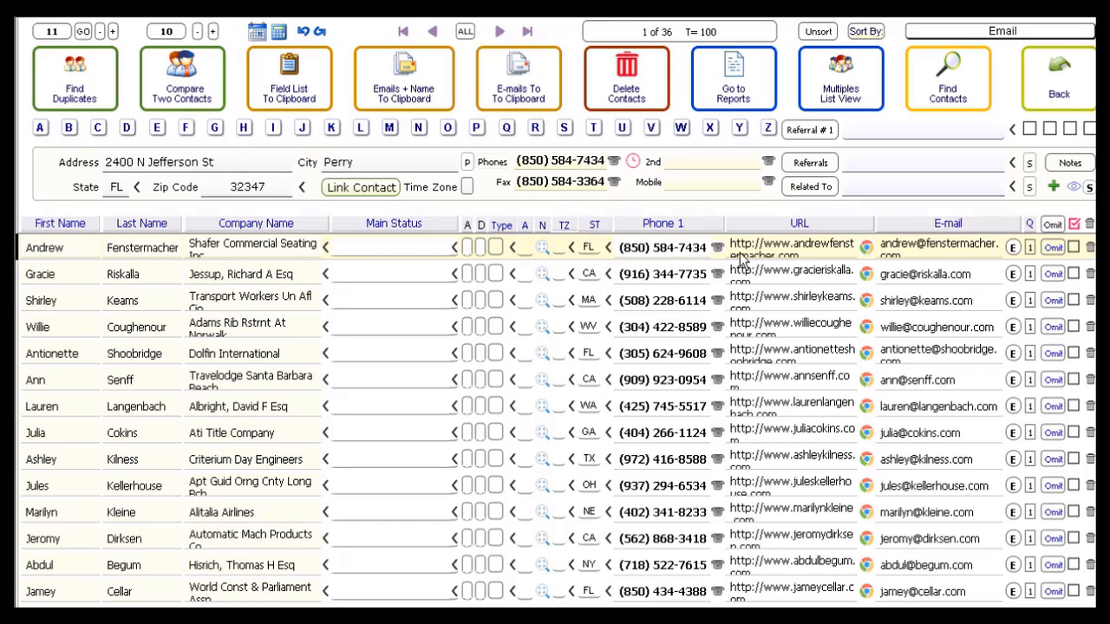
pyautogui.moveTo(905, 255)
pyautogui.moveTo(945, 362)
pyautogui.click(766, 301)
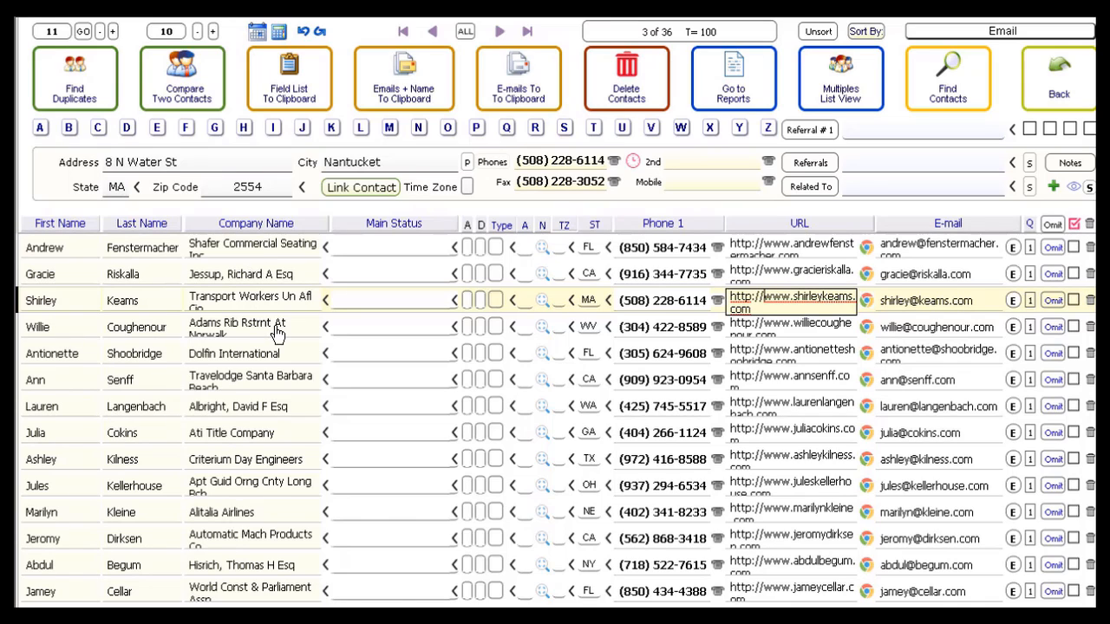
# Open the fourth contact's full record from its company name, then return to the contact list
pyautogui.click(232, 335)
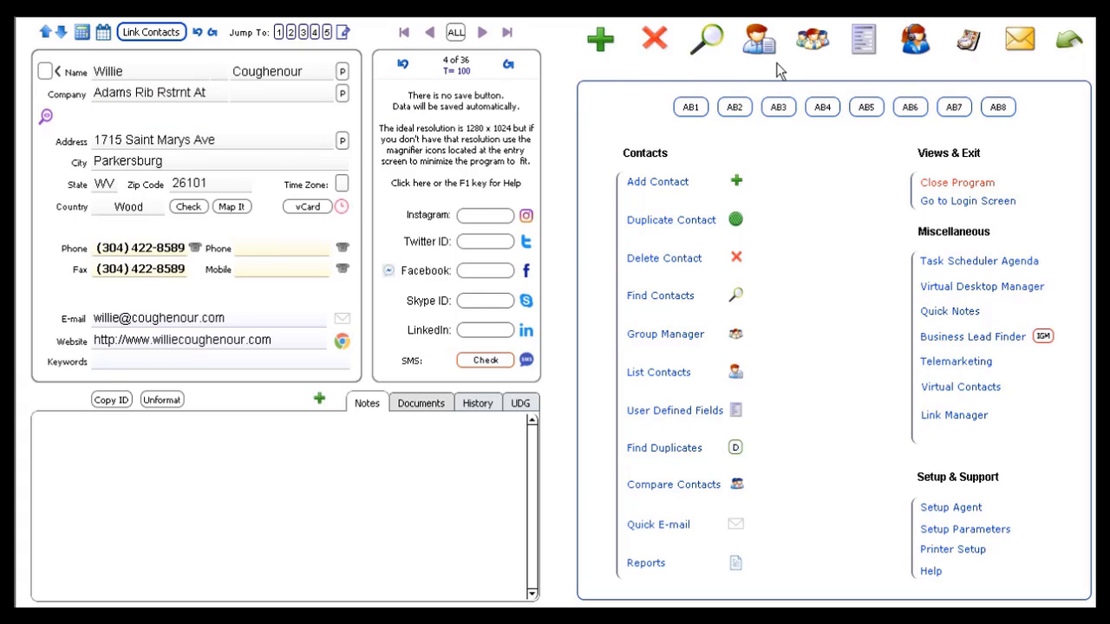
pyautogui.click(668, 379)
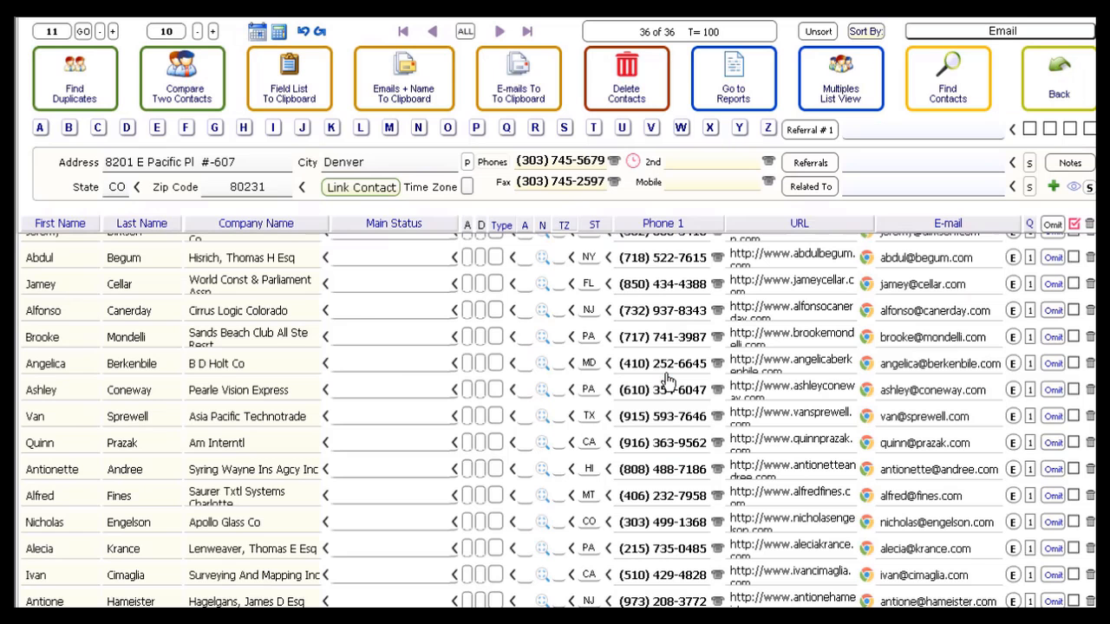
# Sort the list by Company Name, Last Name and First Name, toggling each between ascending and descending order
pyautogui.click(271, 228)
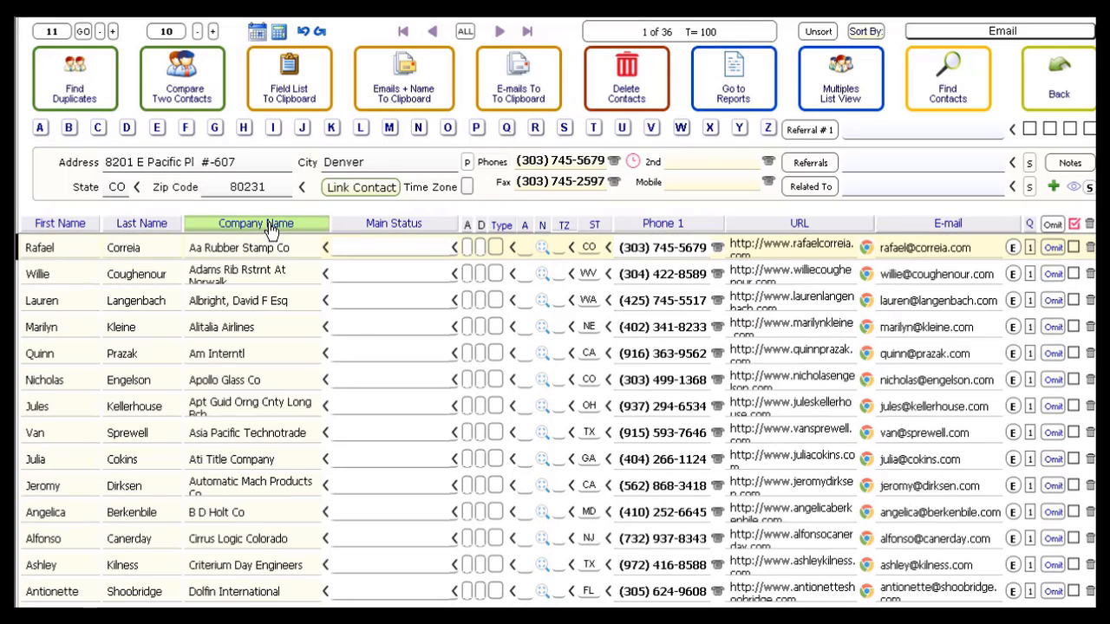
pyautogui.click(272, 227)
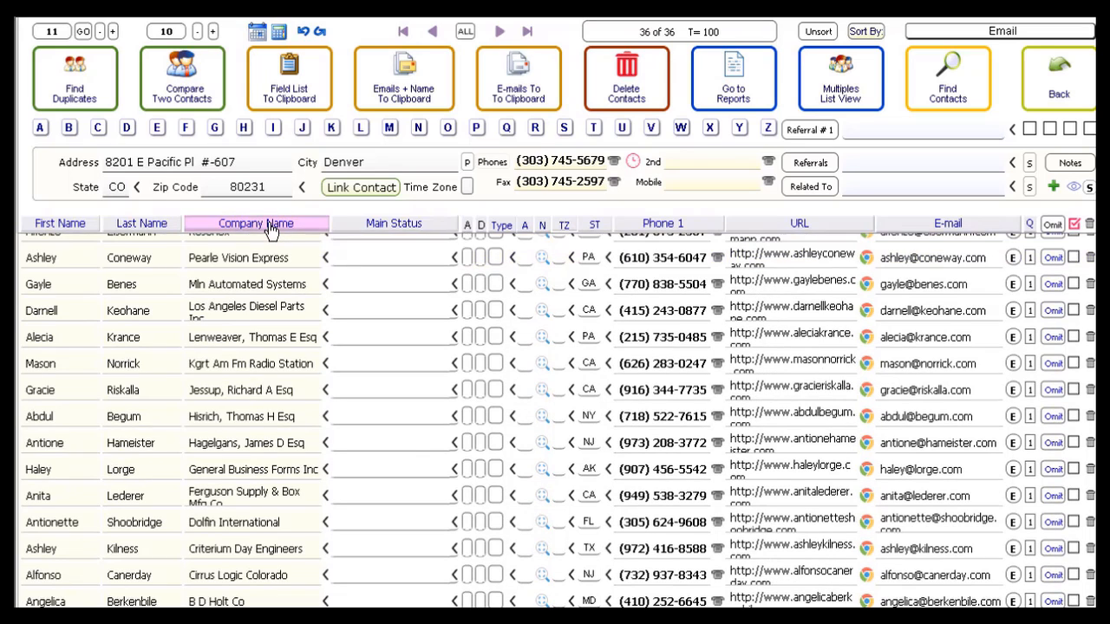
pyautogui.click(147, 226)
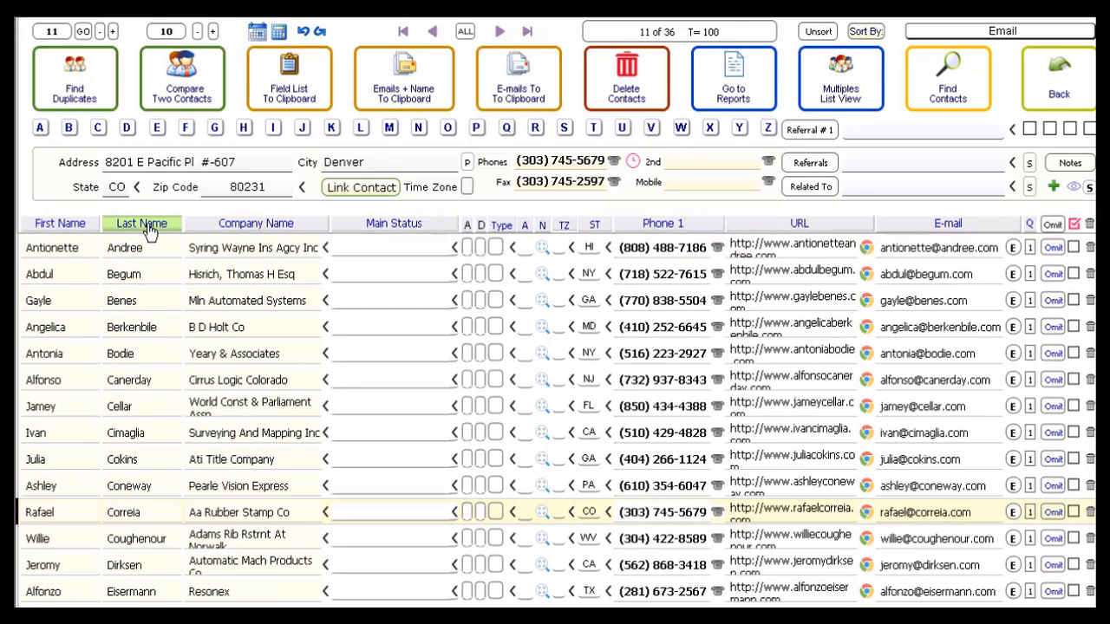
pyautogui.click(148, 227)
pyautogui.click(55, 229)
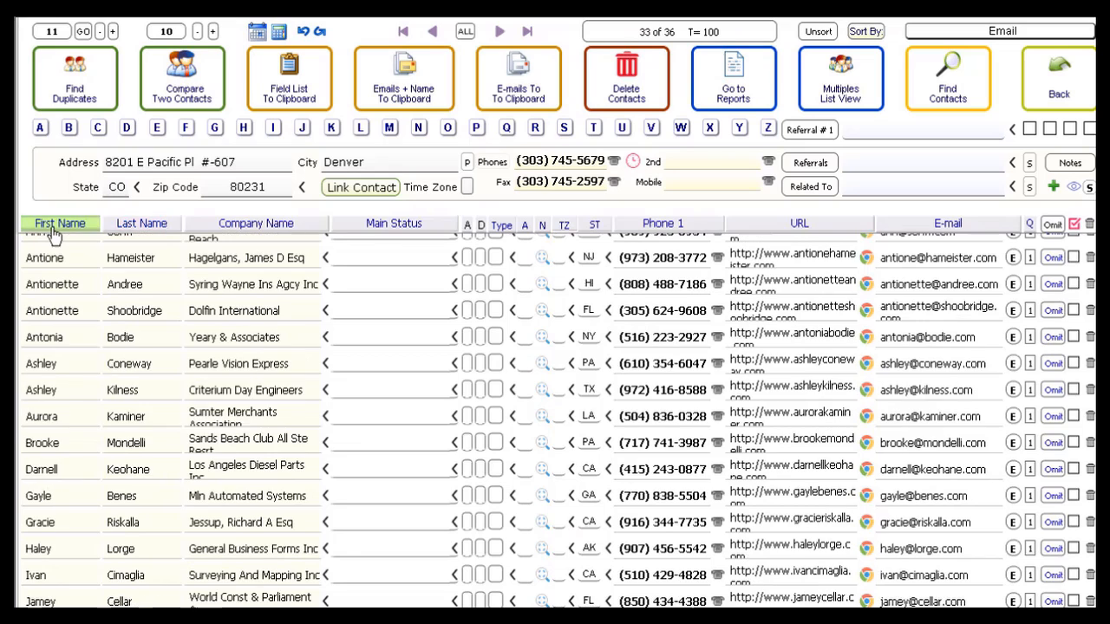
pyautogui.click(53, 231)
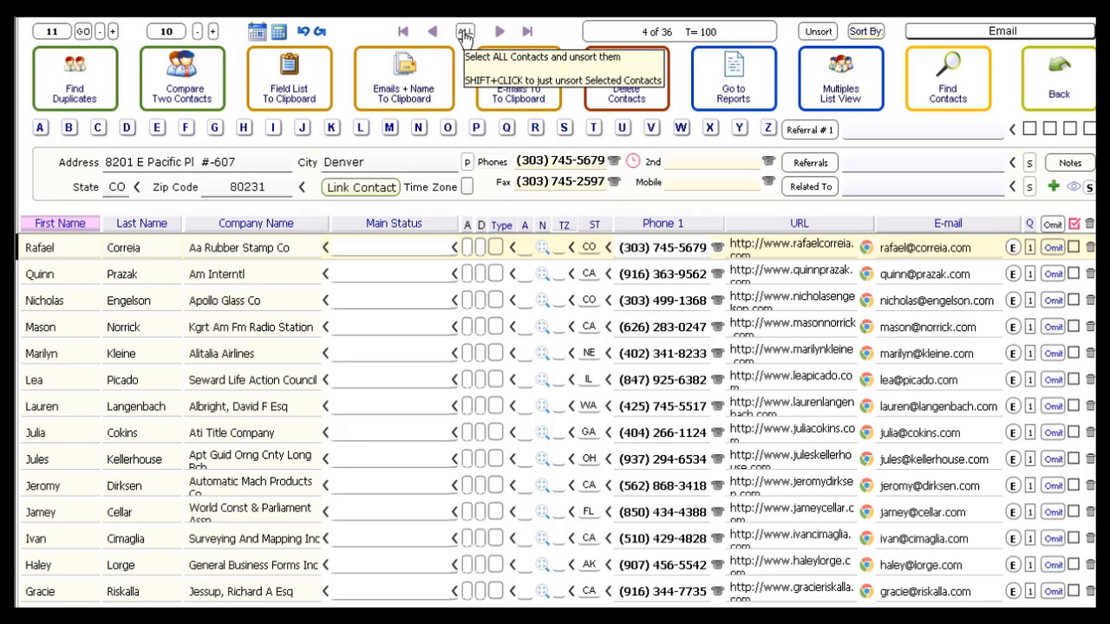
# Show all contacts and find every contact whose state field contains CA, searching from all records
pyautogui.click(466, 35)
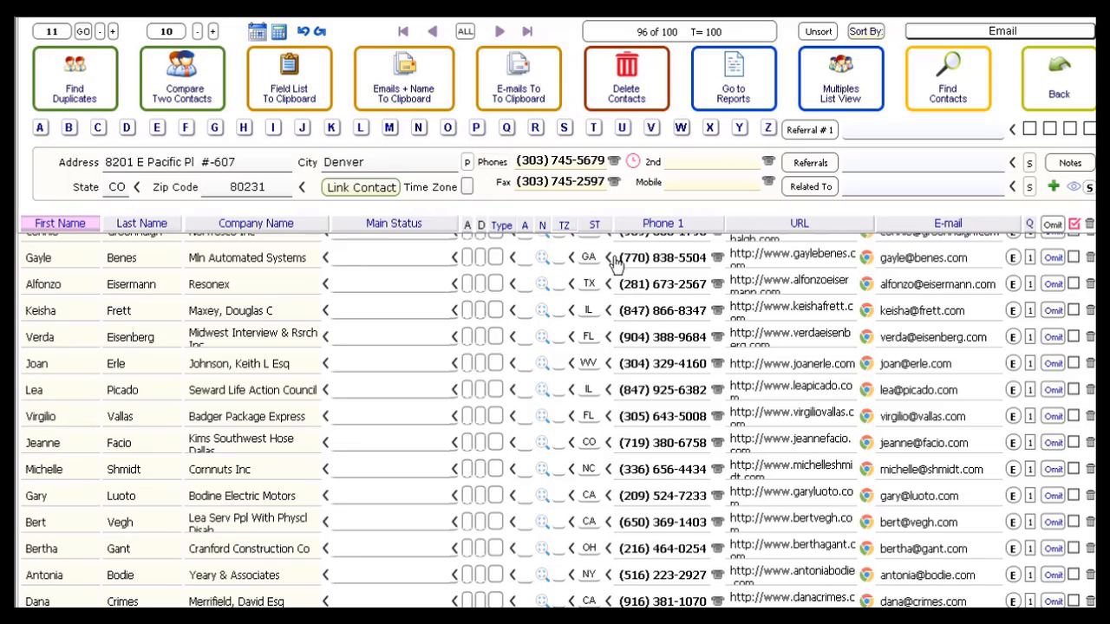
pyautogui.click(608, 602)
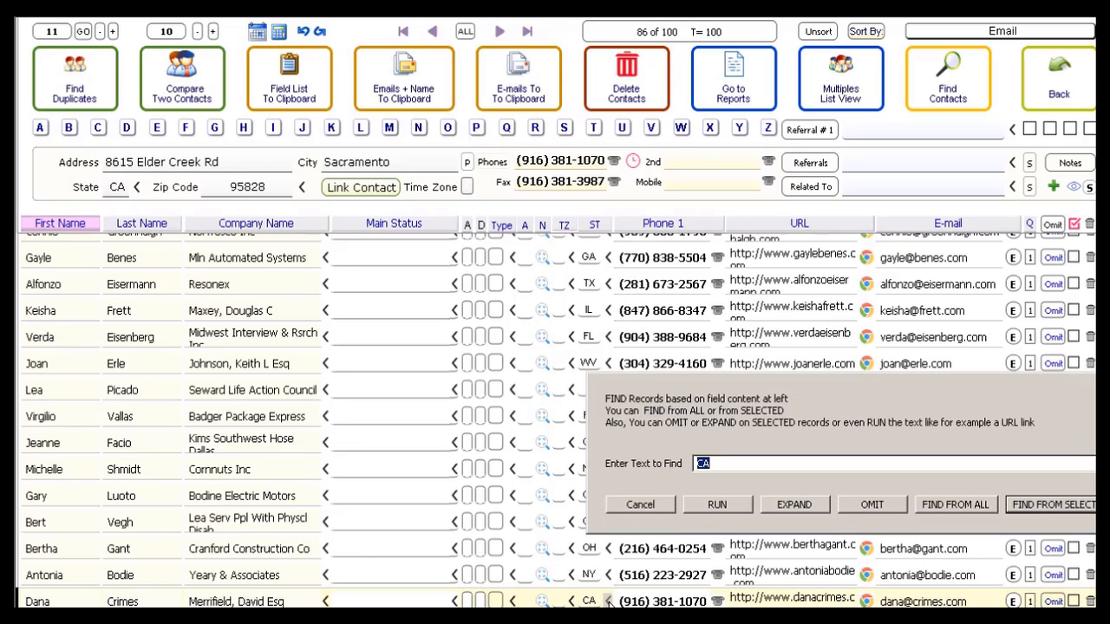
pyautogui.click(961, 505)
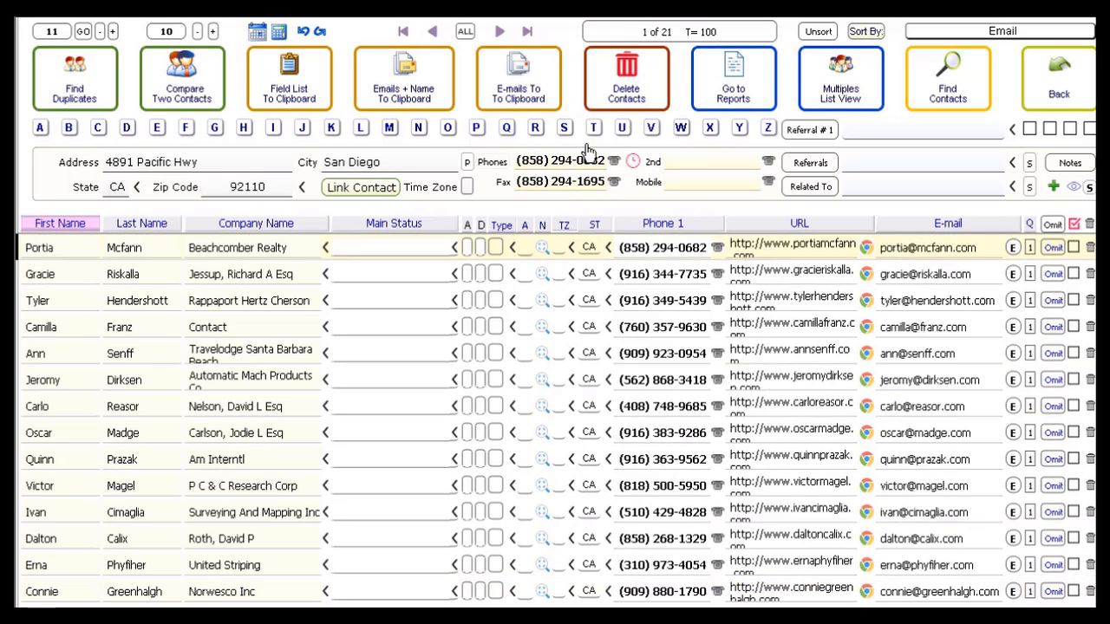
# Show all contacts again and sort the list by state, grouped with per-state counts
pyautogui.click(465, 31)
pyautogui.click(595, 225)
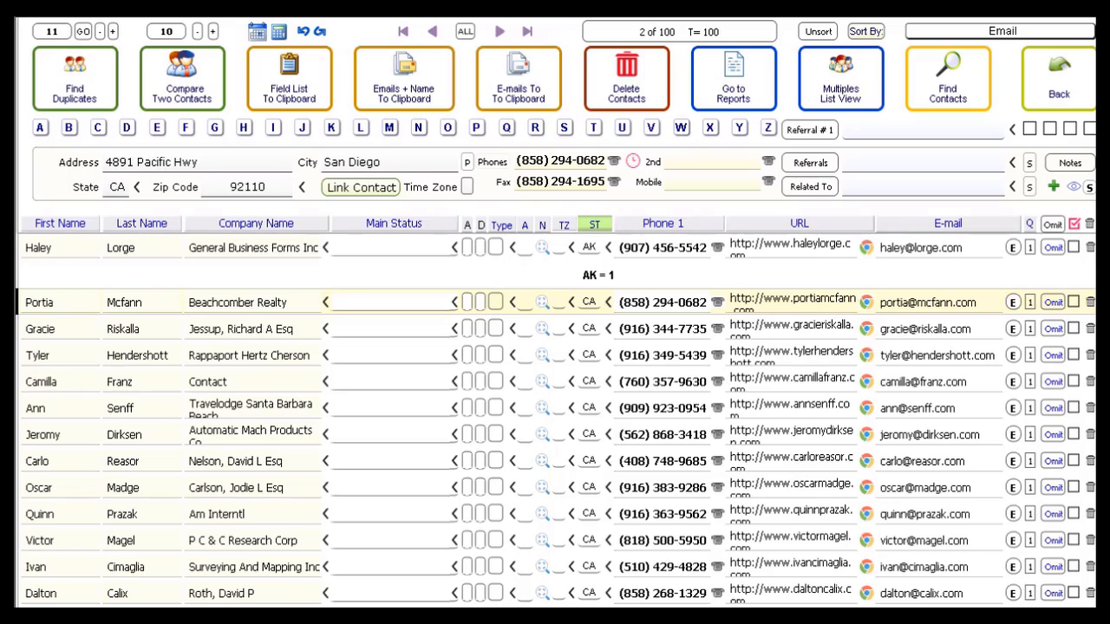
pyautogui.scroll(-5, 555, 421)
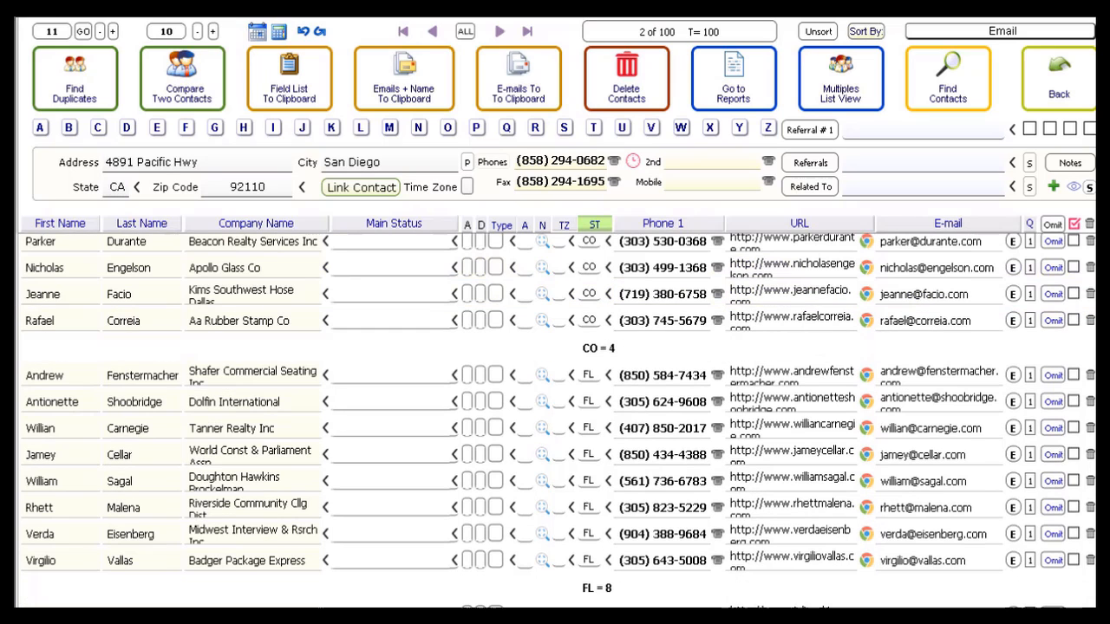
pyautogui.scroll(-5, 555, 421)
pyautogui.scroll(-5, 555, 420)
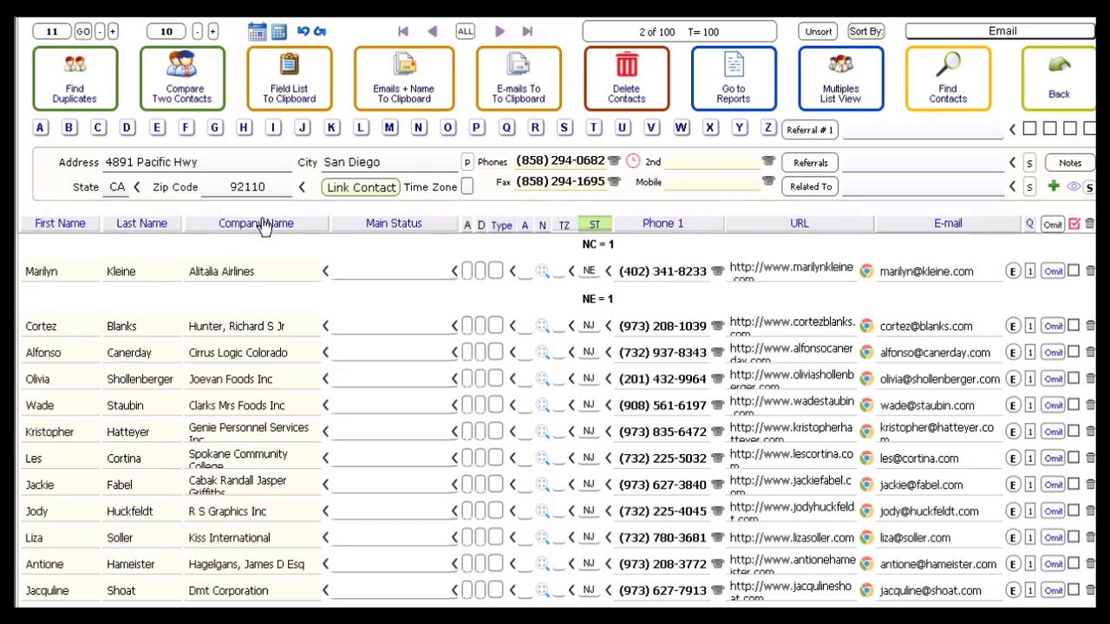
pyautogui.moveTo(386, 279)
# Select all contacts whose first name starts with A, choosing from all contacts
pyautogui.click(41, 130)
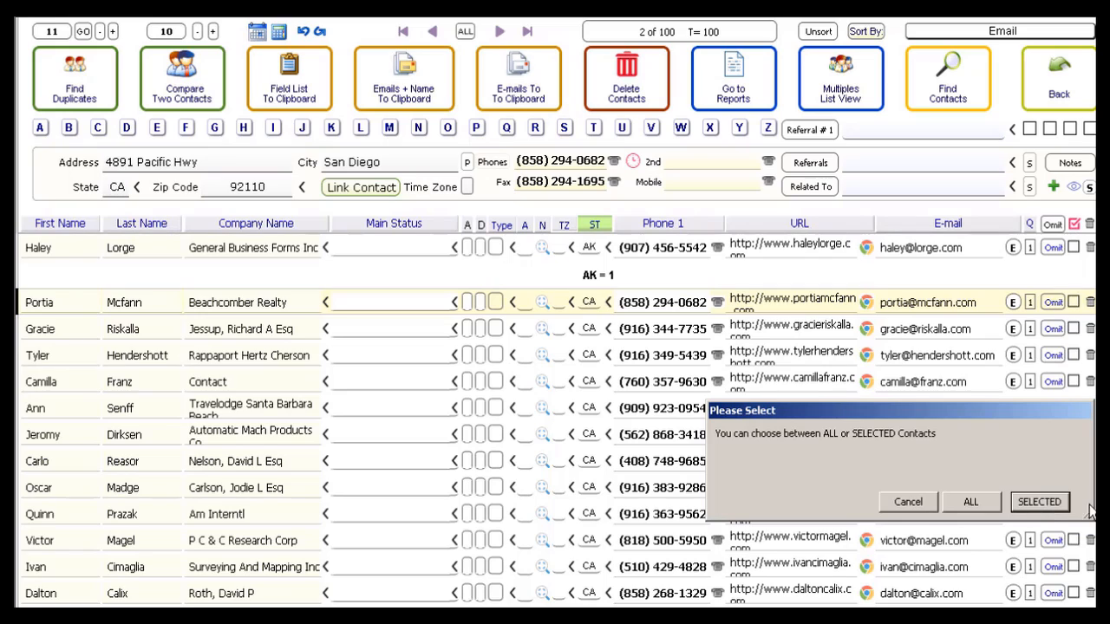
pyautogui.click(971, 510)
pyautogui.click(973, 508)
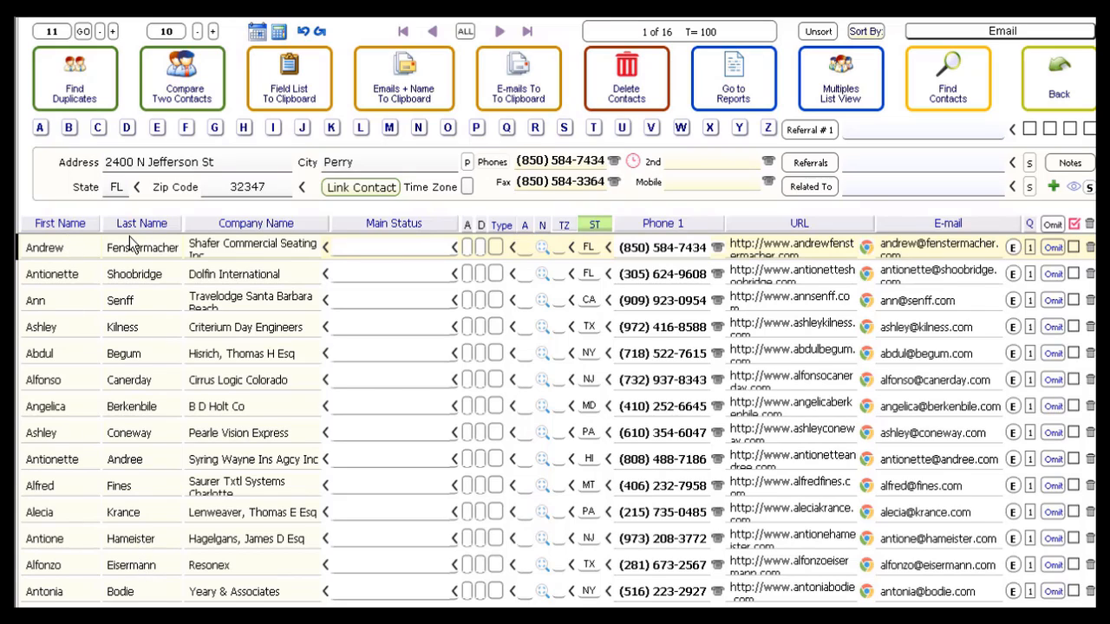
# Narrow the selected contacts by the letter B, first on last name and then on company name
pyautogui.click(69, 130)
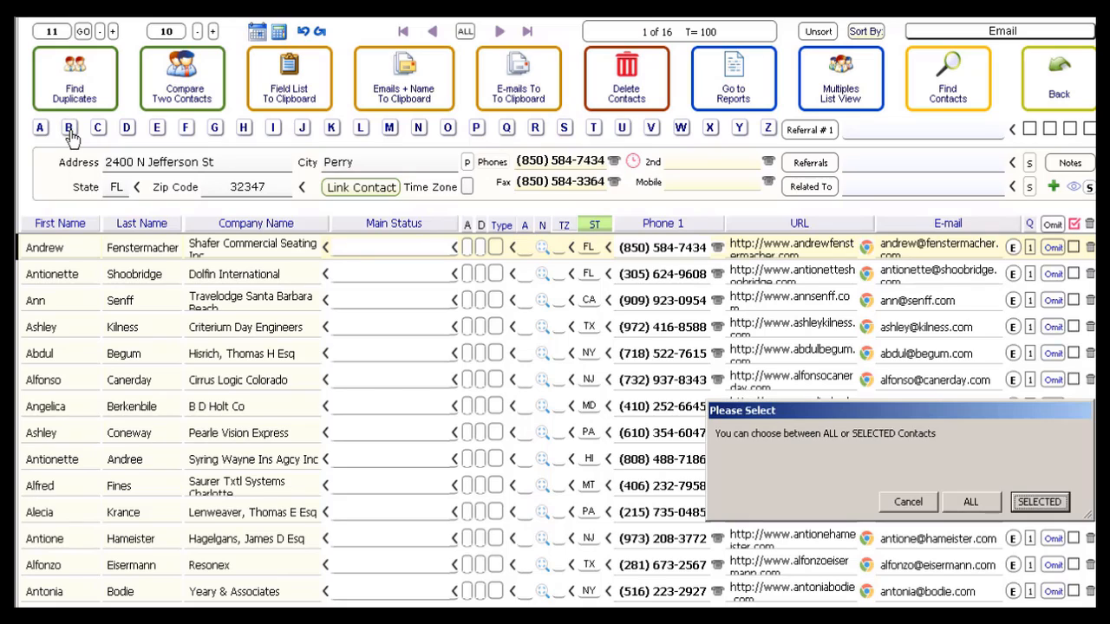
pyautogui.click(1041, 501)
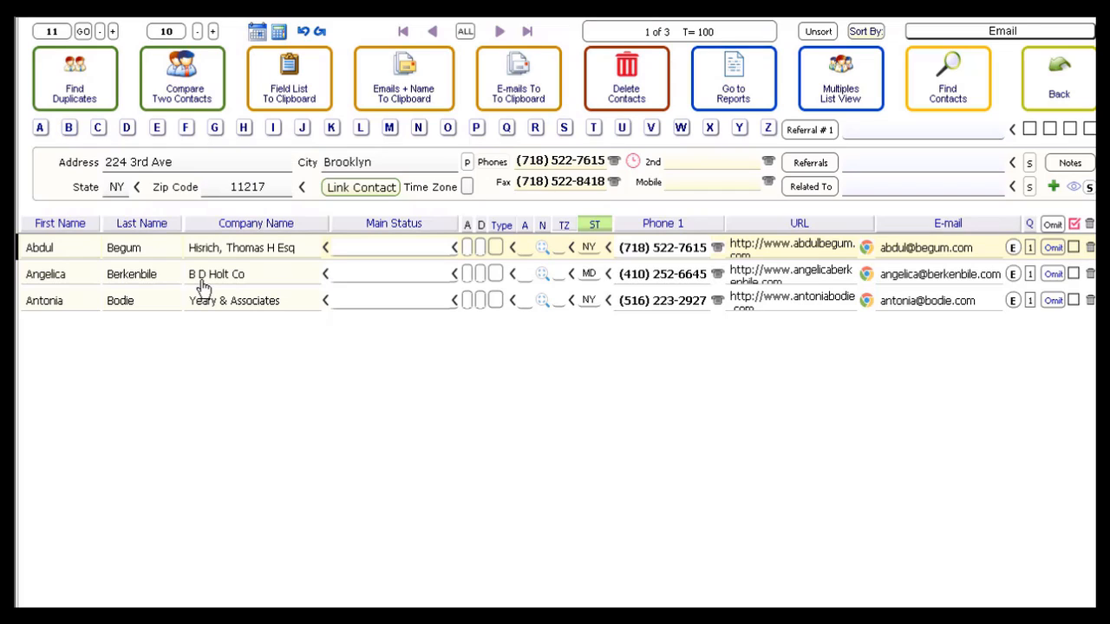
pyautogui.click(69, 130)
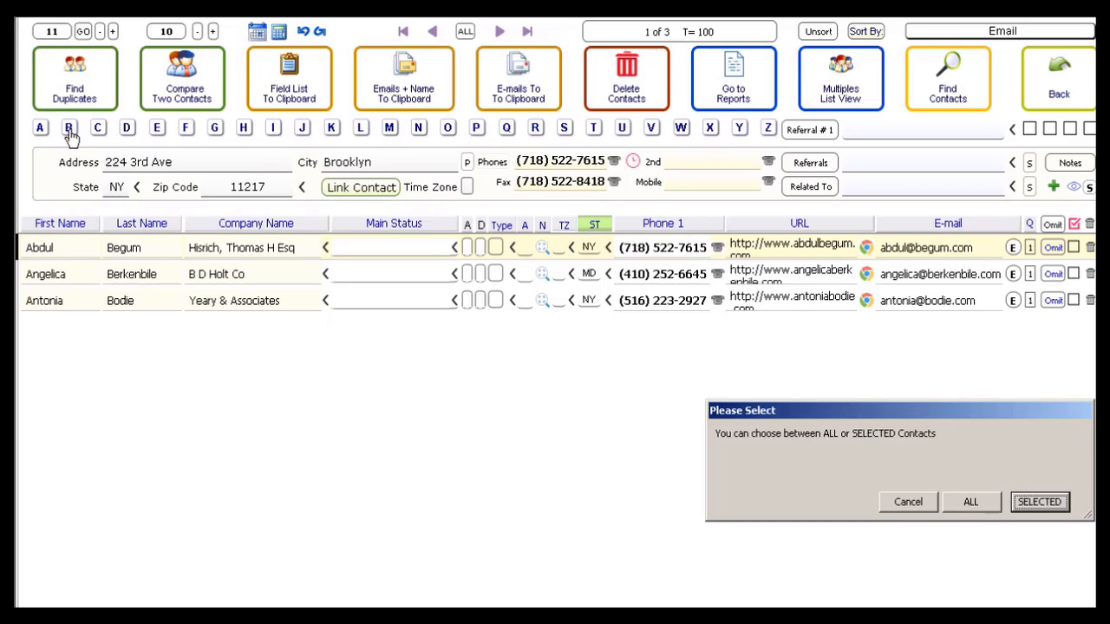
pyautogui.press('Return')
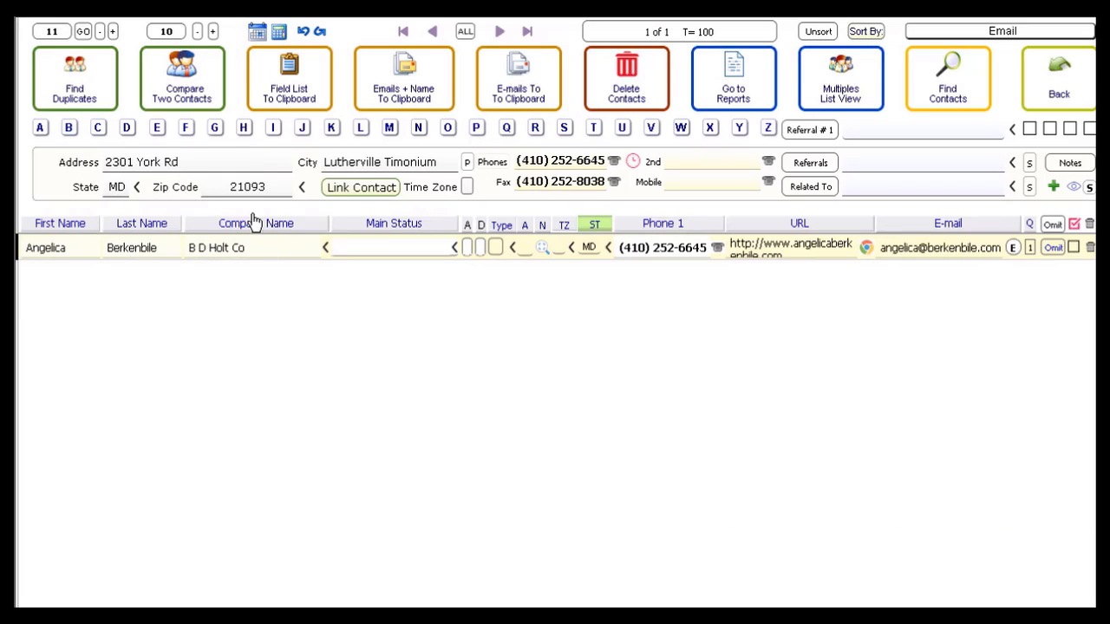
# Open the remaining contact's full record, then return to the contact list
pyautogui.click(254, 251)
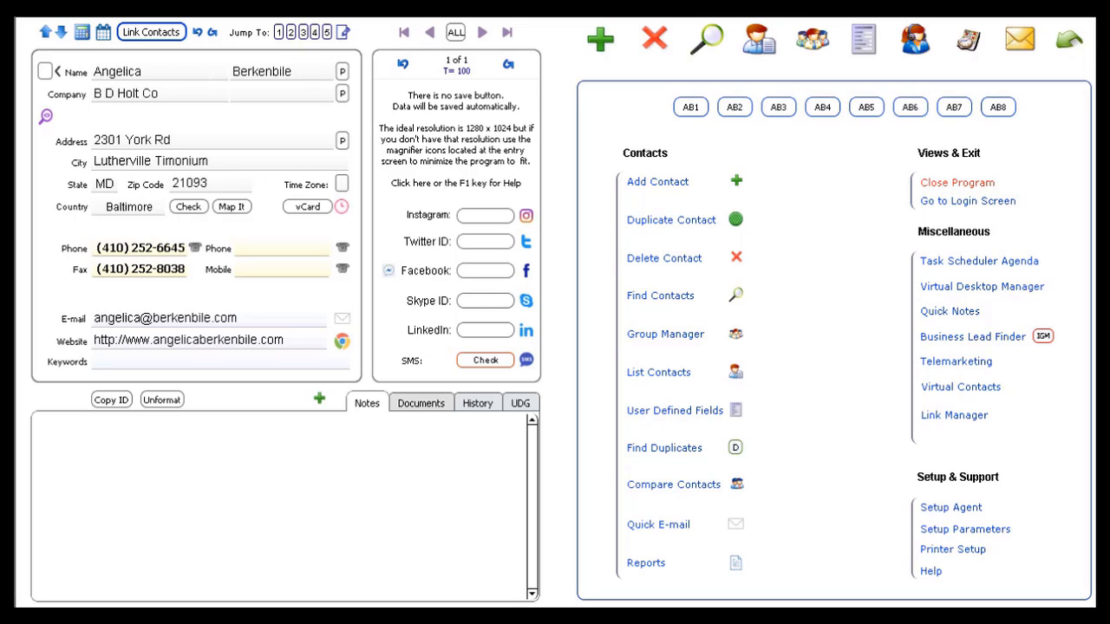
pyautogui.click(756, 50)
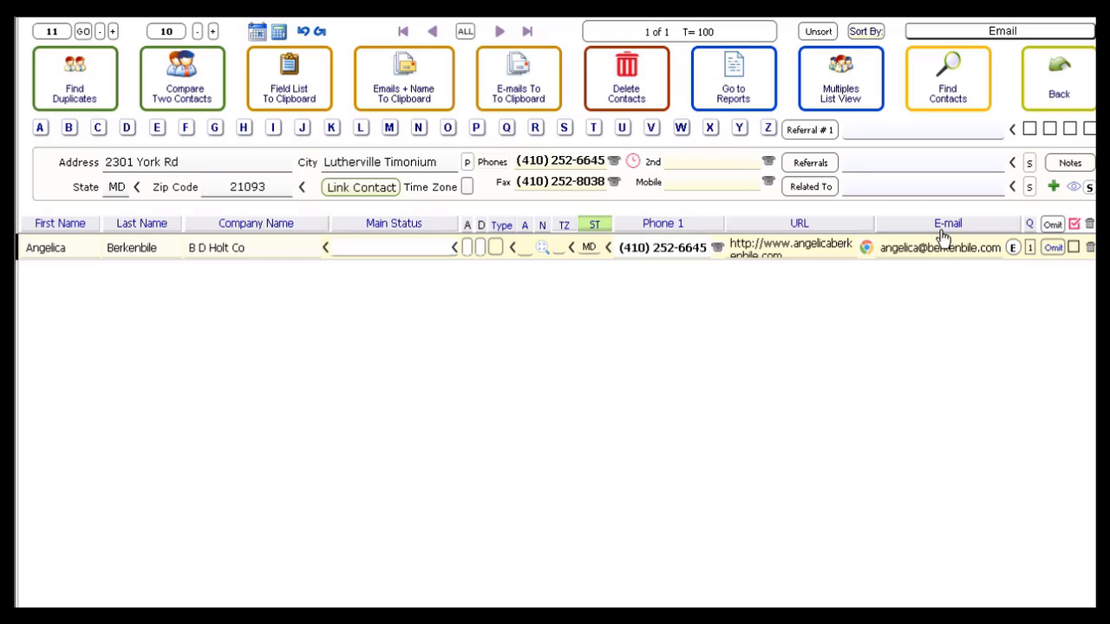
# Restore the list to show all contacts unsorted
pyautogui.click(465, 32)
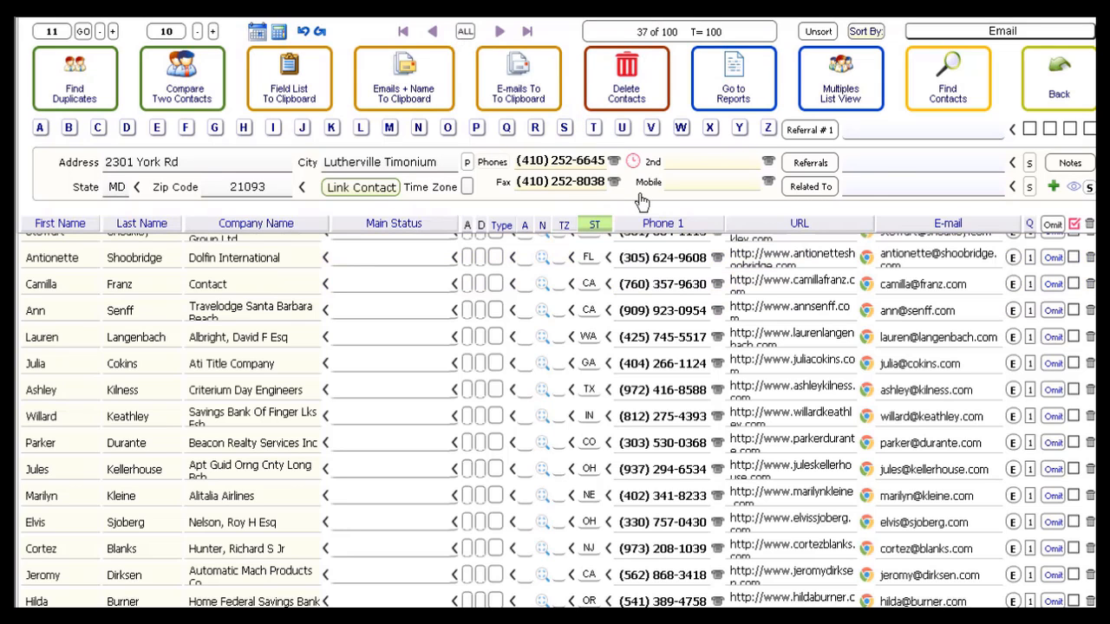